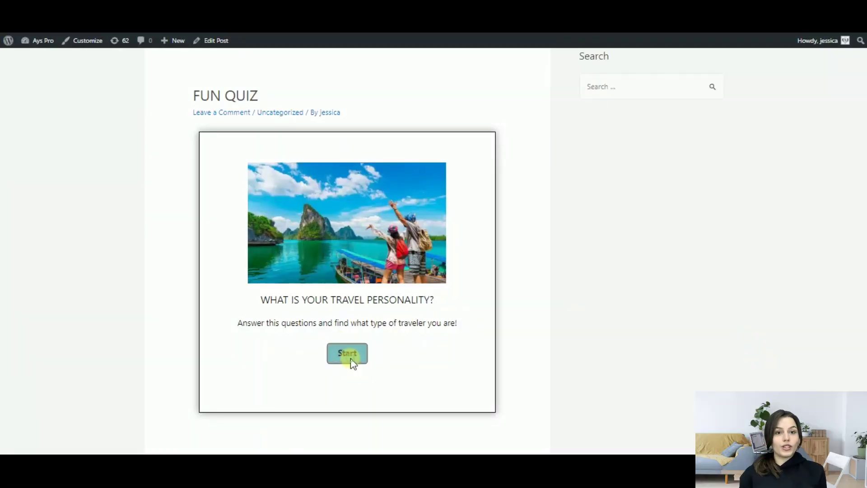
Step: Start the travel personality quiz and answer all ten questions, ending with Cliffs of Moher
left_click(351, 361)
left_click(296, 242)
left_click(300, 209)
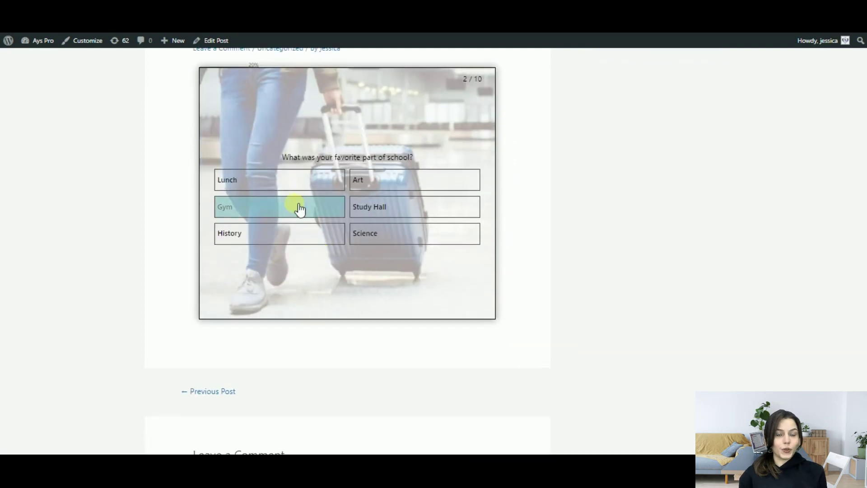
left_click(301, 227)
left_click(307, 245)
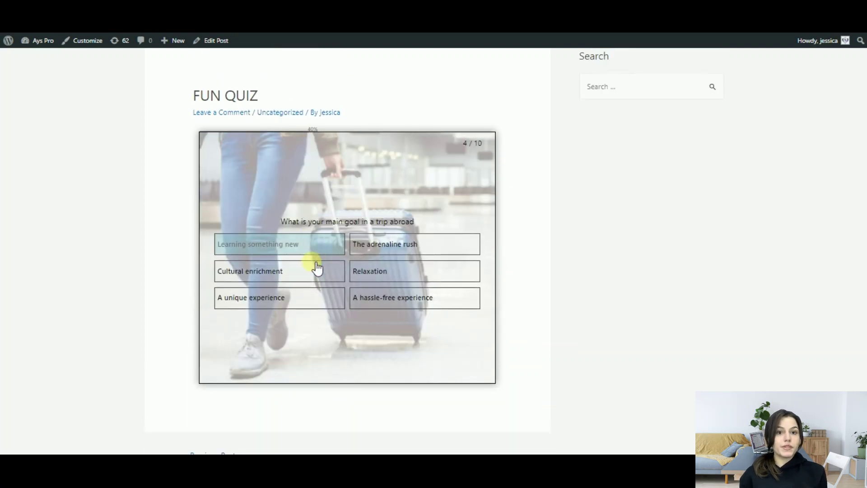
left_click(309, 265)
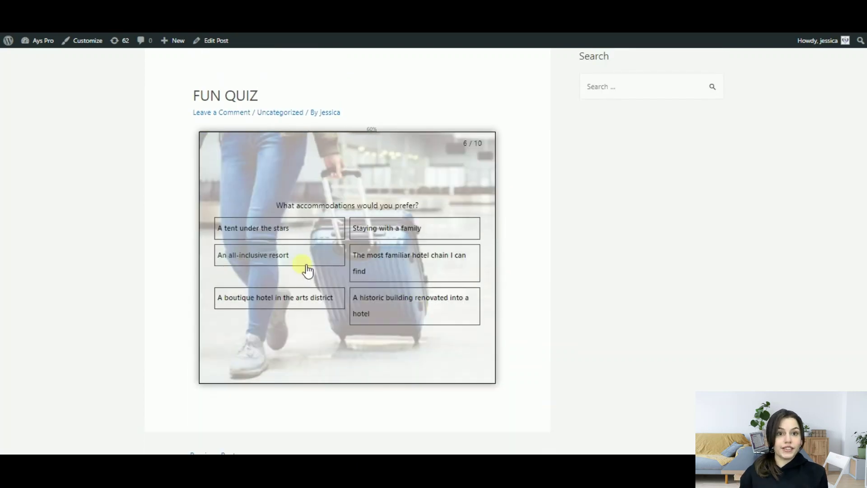
left_click(307, 269)
left_click(396, 259)
left_click(311, 296)
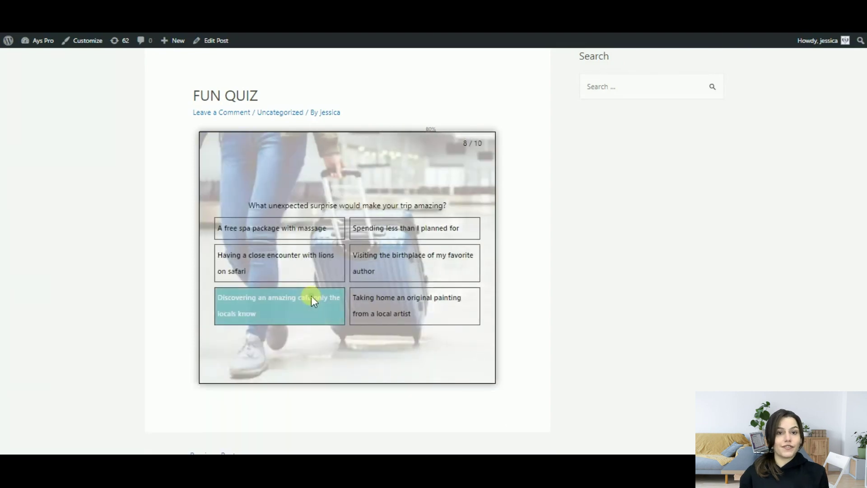
left_click(286, 244)
left_click(411, 321)
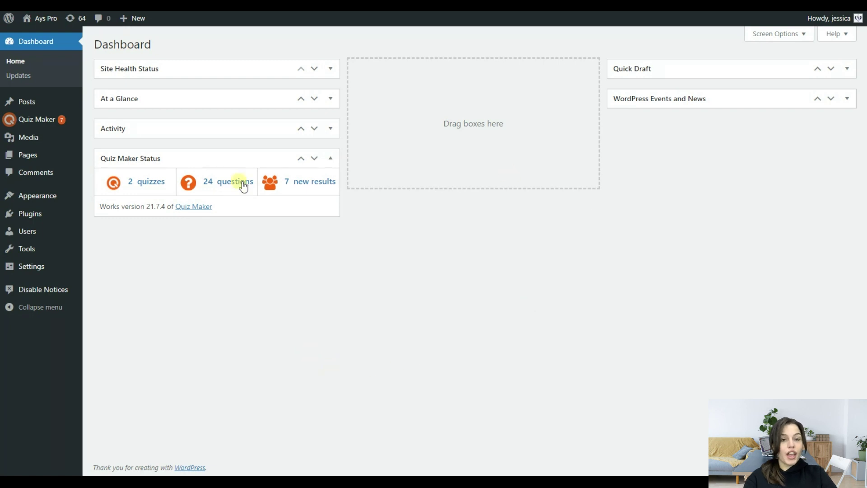
mouse_move(38, 119)
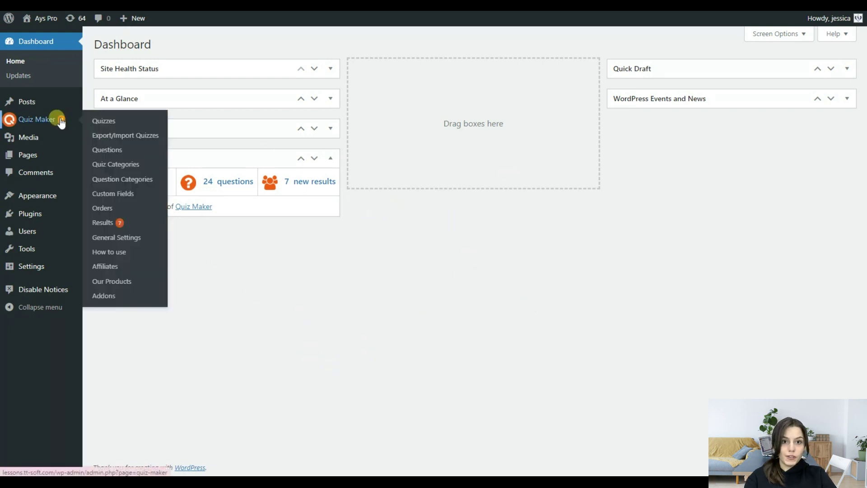
Step: Open the Quiz Maker questions list and the first personality question
left_click(100, 150)
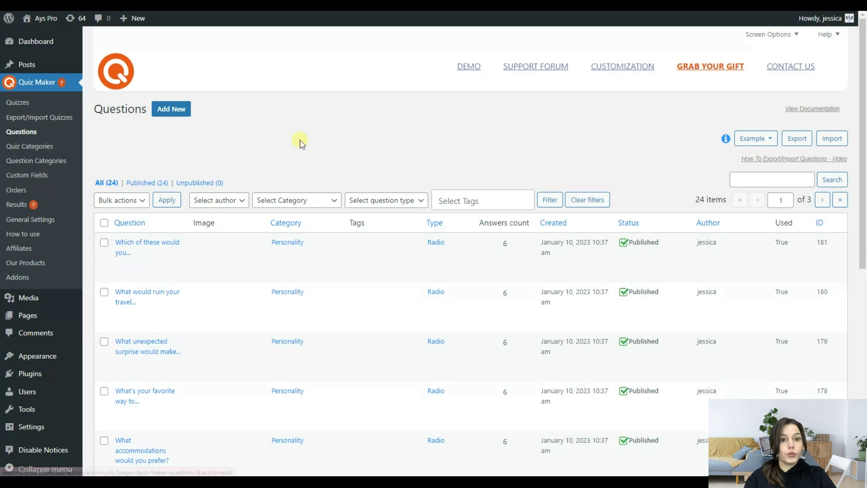
scroll(298, 141, "down", 2)
scroll(233, 118, "down", 2)
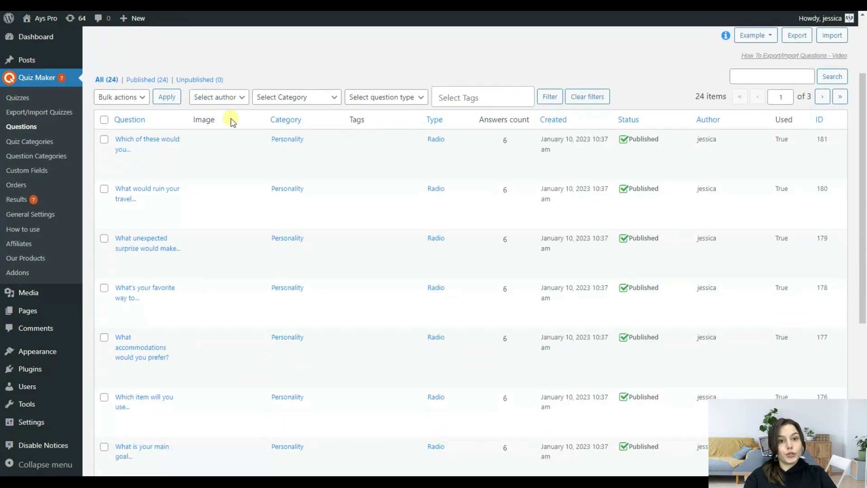
scroll(233, 119, "down", 2)
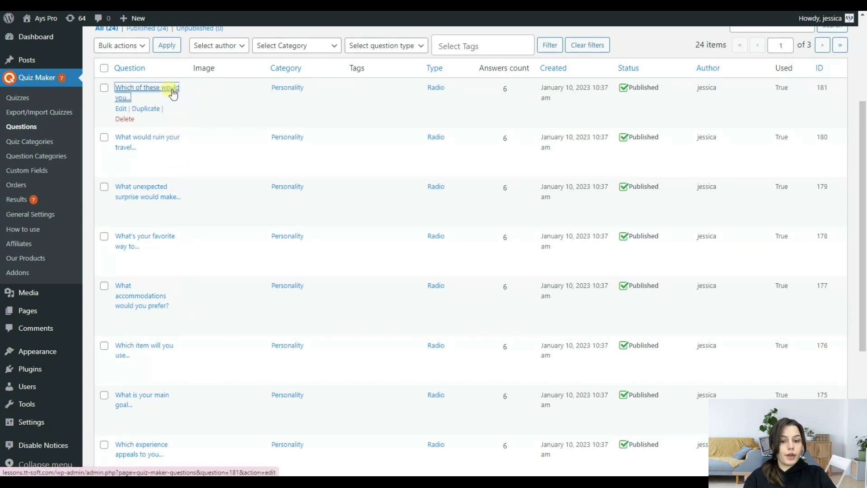
left_click(172, 93)
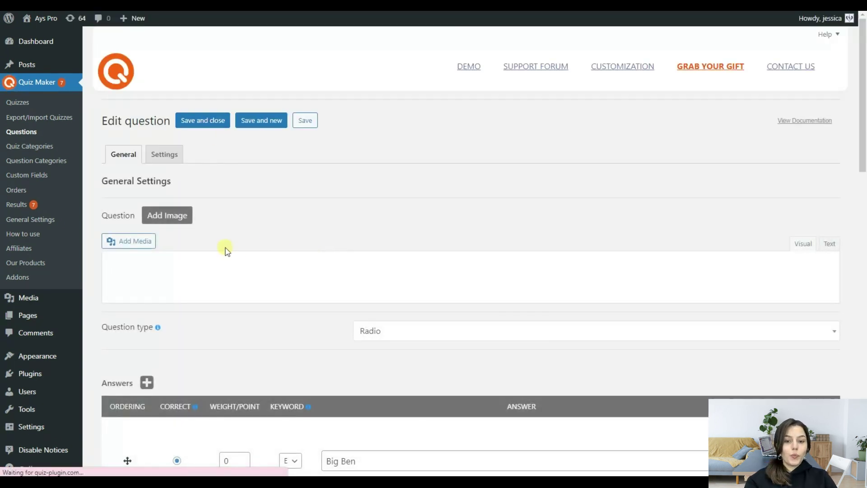
scroll(323, 282, "down", 2)
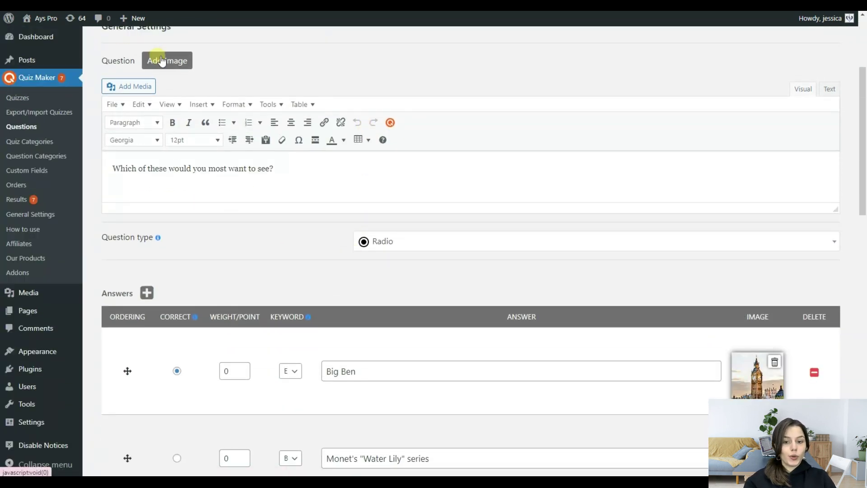
scroll(291, 197, "down", 2)
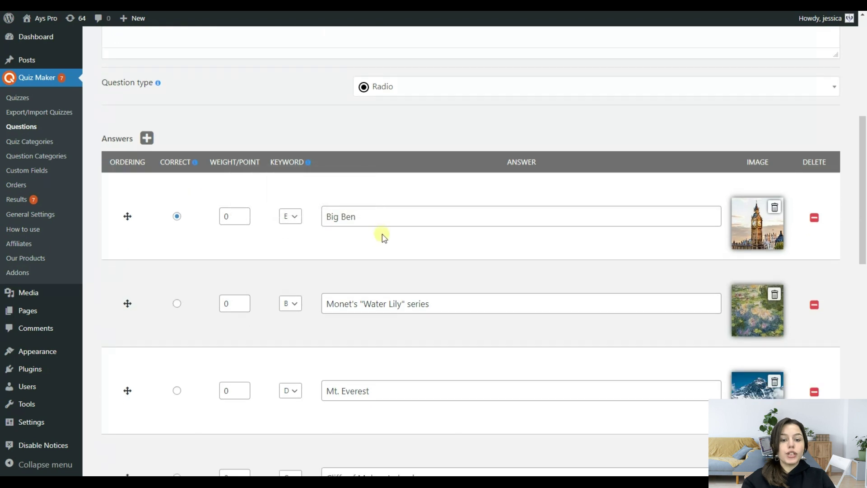
scroll(382, 233, "down", 1)
scroll(375, 239, "down", 1)
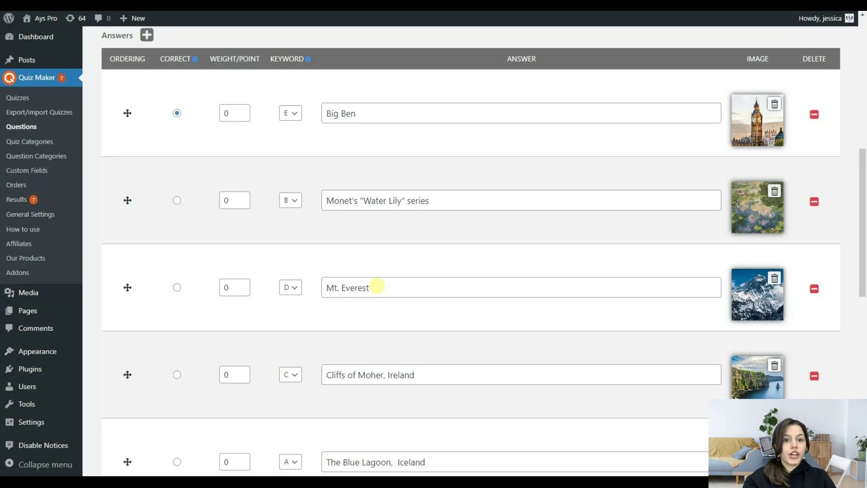
Step: Keep keyword E on Big Ben, move it below Mt. Everest, and save the question
left_click(290, 112)
left_click(287, 168)
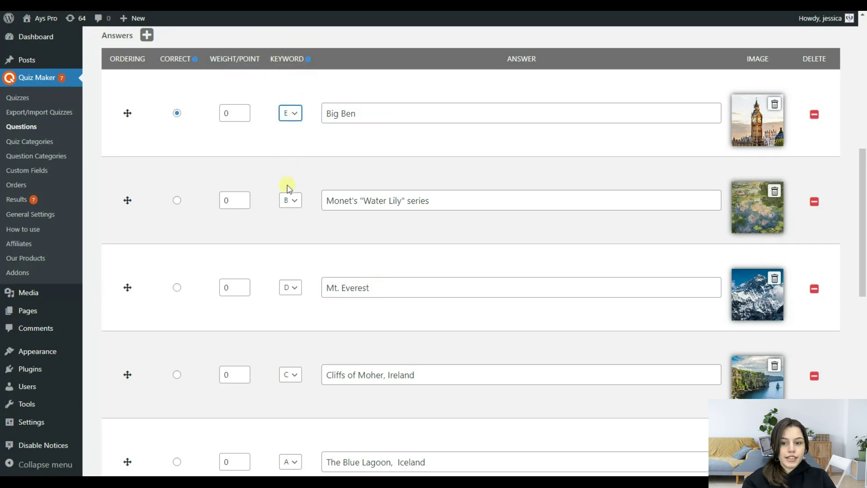
scroll(294, 204, "down", 1)
scroll(289, 303, "down", 1)
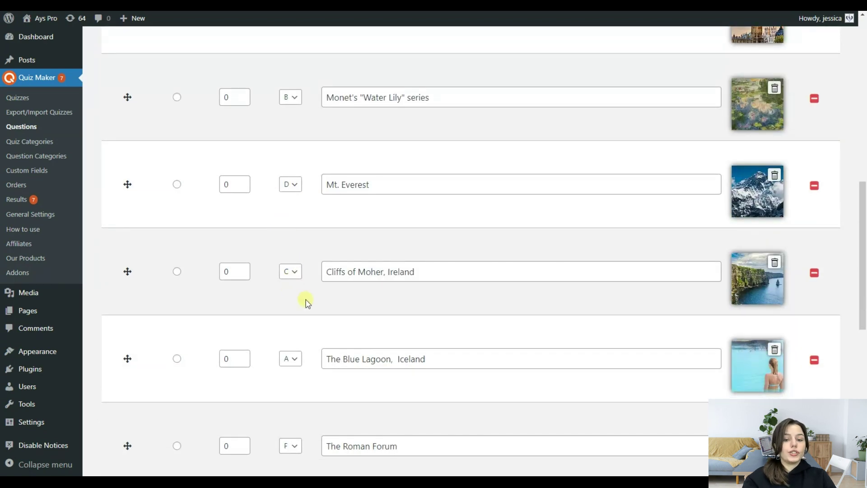
scroll(236, 269, "up", 2)
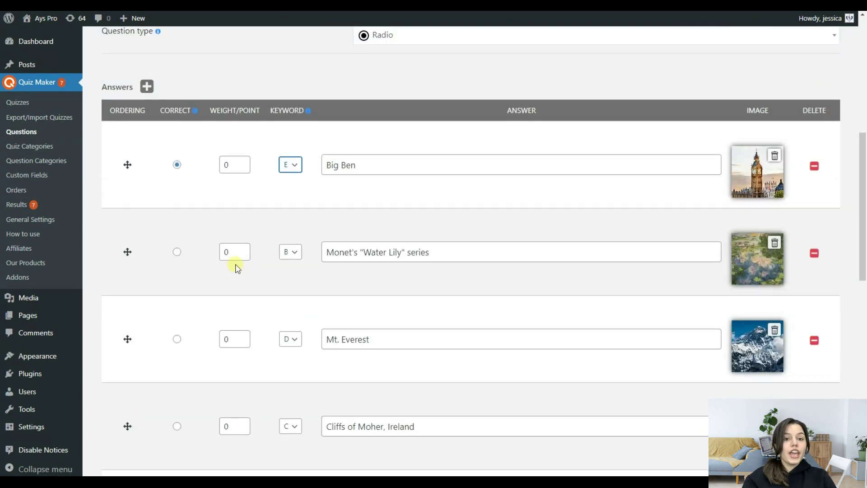
left_click_drag(128, 164, 129, 277)
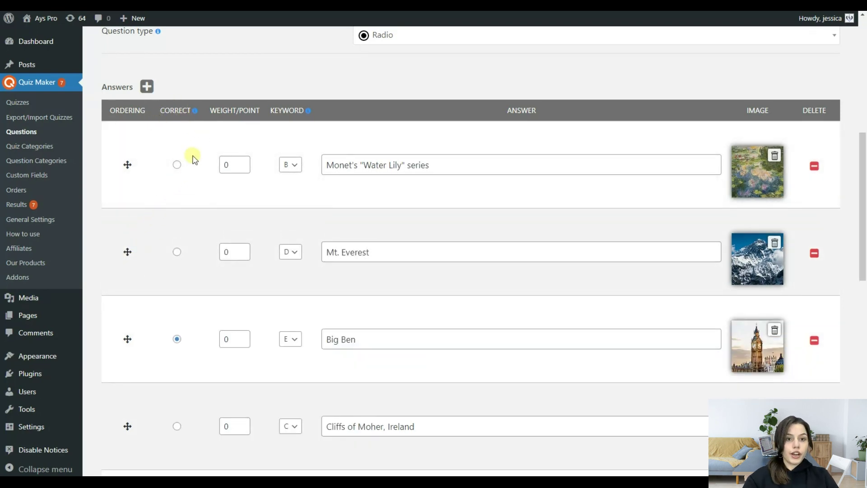
scroll(185, 248, "down", 1)
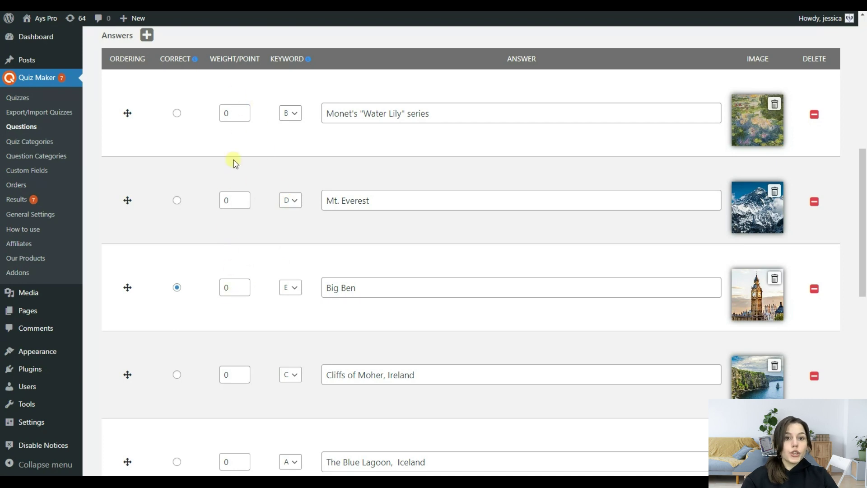
scroll(252, 92, "down", 3)
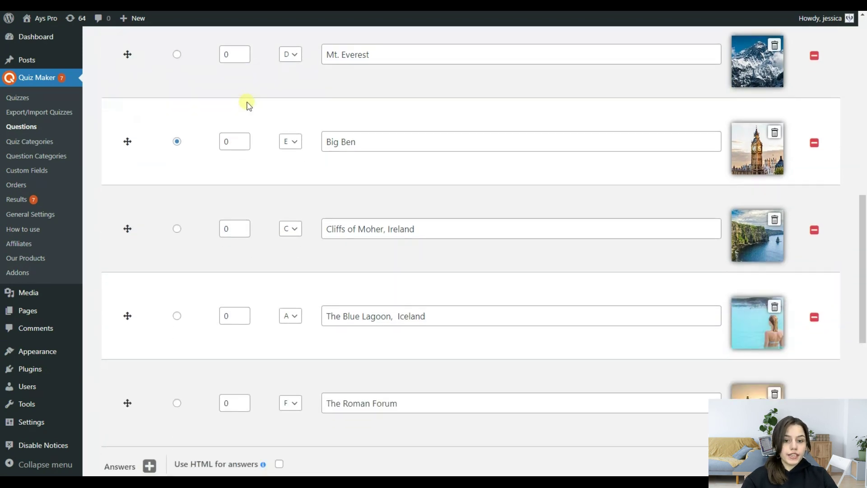
scroll(246, 113, "down", 2)
scroll(247, 115, "down", 2)
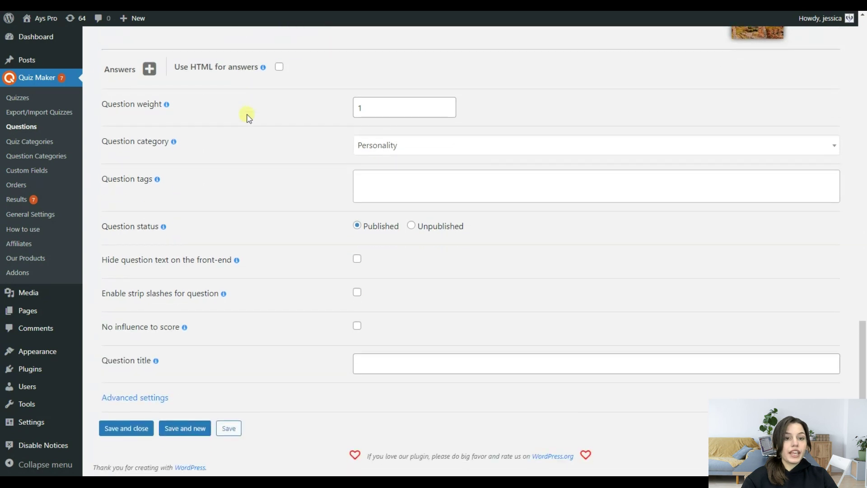
left_click(128, 432)
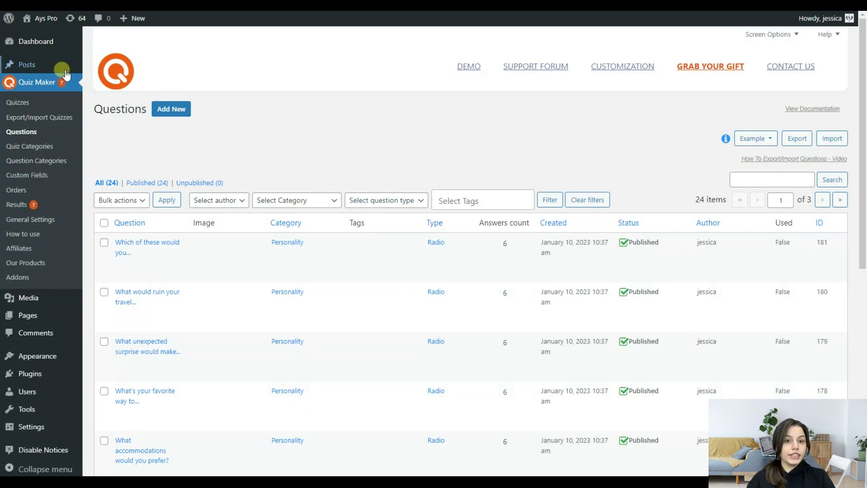
Step: Open 'What is your travel personality?' from the Quizzes list
left_click(65, 102)
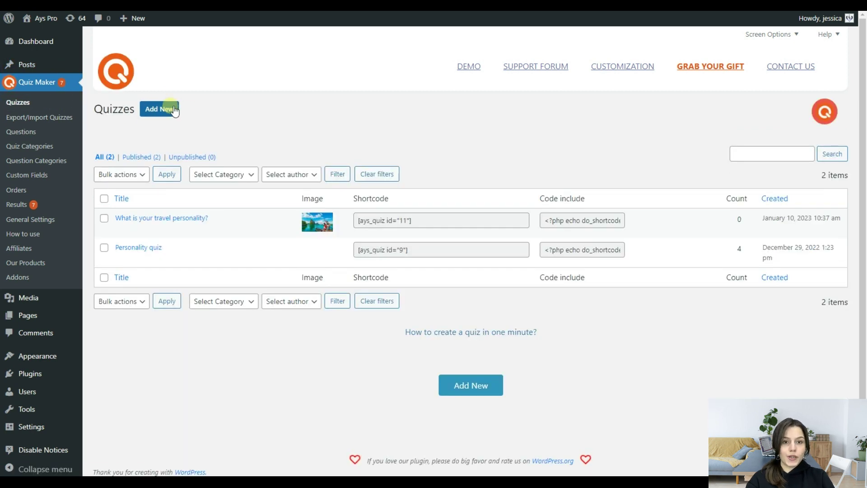
left_click(191, 220)
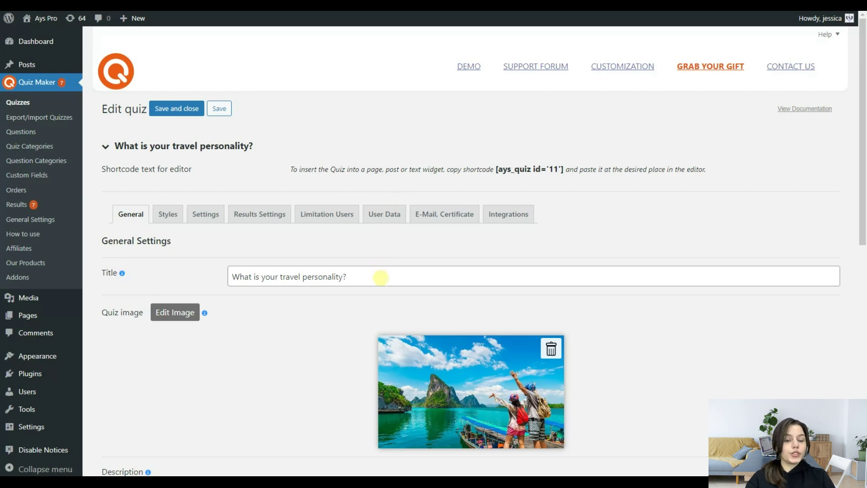
left_click(380, 277)
scroll(262, 352, "down", 3)
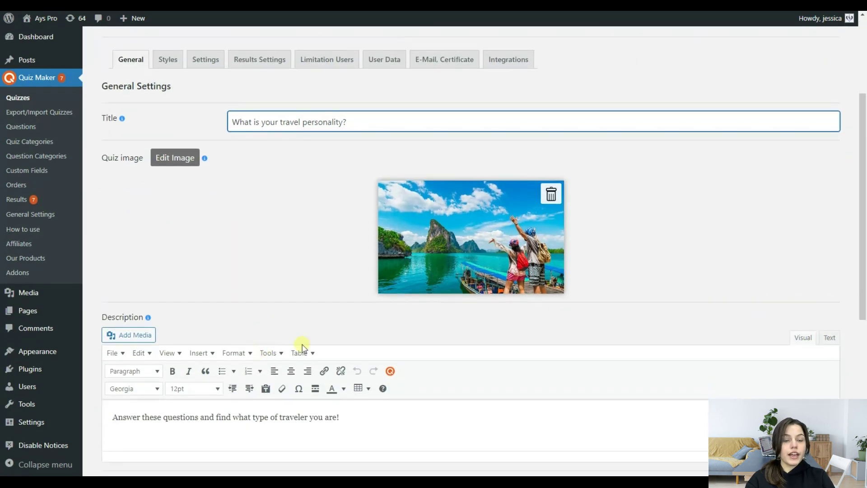
scroll(302, 347, "down", 1)
left_click_drag(339, 366, 117, 365)
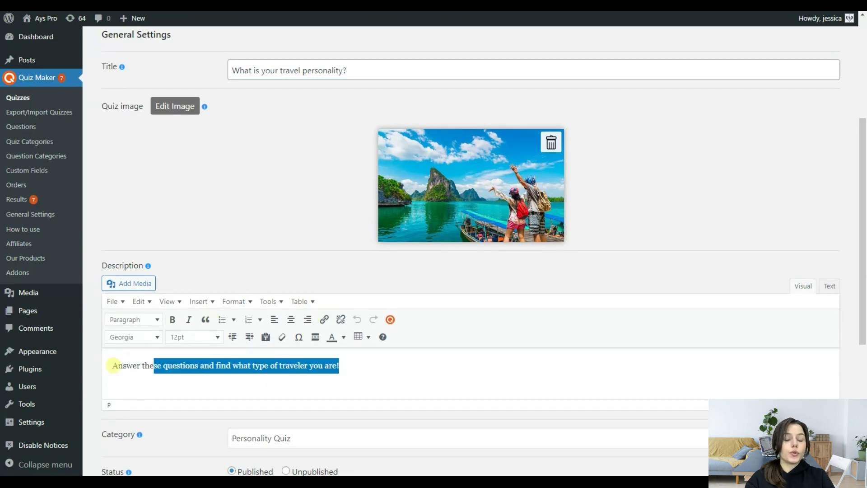
left_click(349, 378)
scroll(353, 380, "down", 3)
scroll(356, 379, "down", 2)
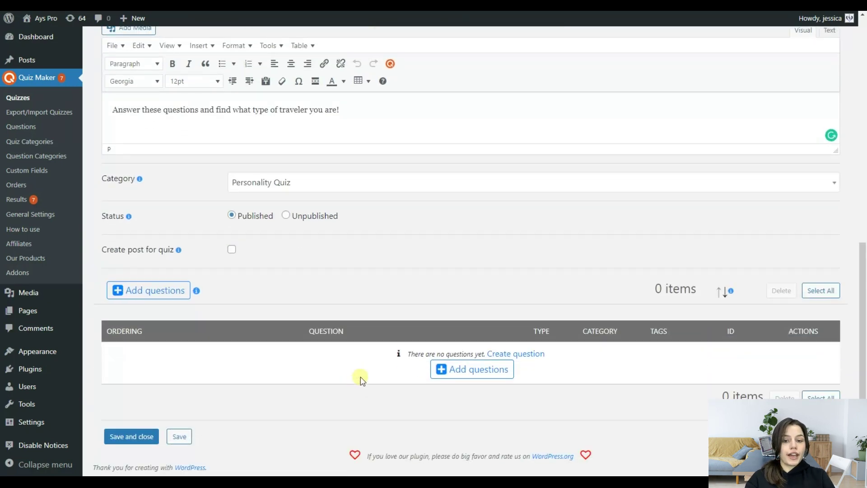
Step: Bring up the question picker listing 10 entries per page
left_click(474, 369)
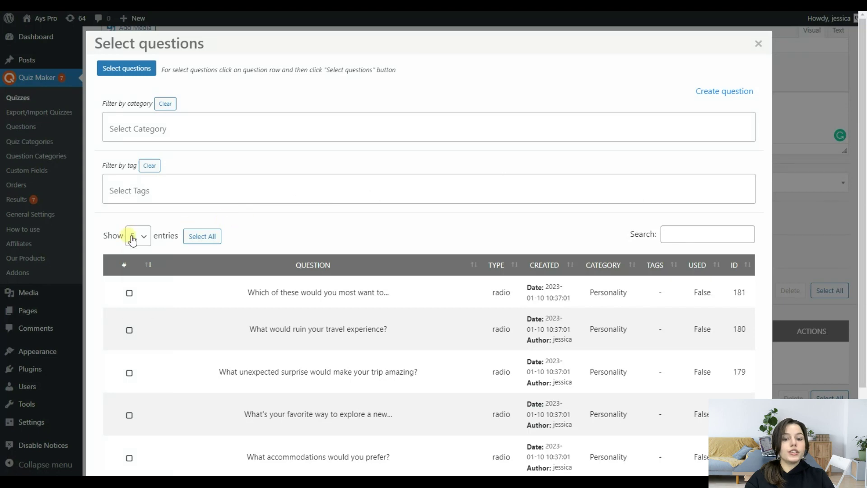
left_click(136, 235)
left_click(134, 263)
scroll(129, 271, "down", 2)
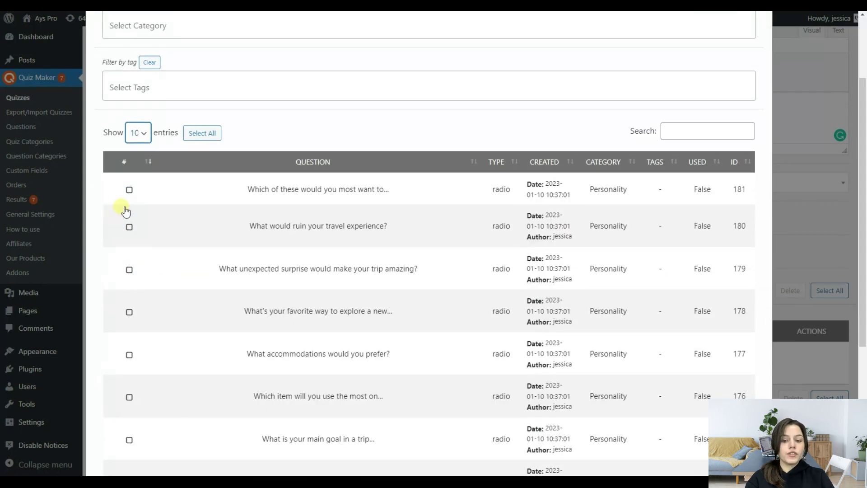
Step: Tick questions 181 through 172, add them to the quiz, and save
left_click(129, 189)
left_click(129, 227)
left_click(129, 269)
left_click(149, 313)
left_click(148, 355)
left_click(148, 397)
scroll(148, 393, "down", 2)
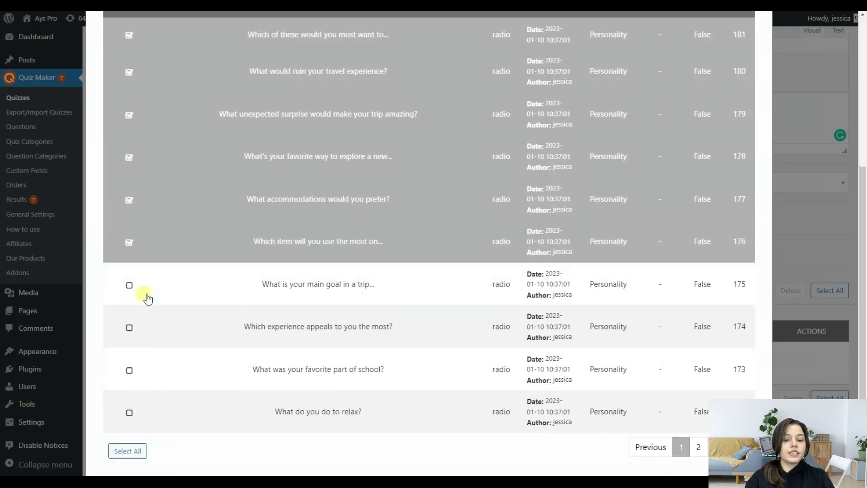
left_click(149, 286)
left_click(151, 328)
left_click(164, 421)
scroll(156, 427, "down", 1)
left_click(145, 433)
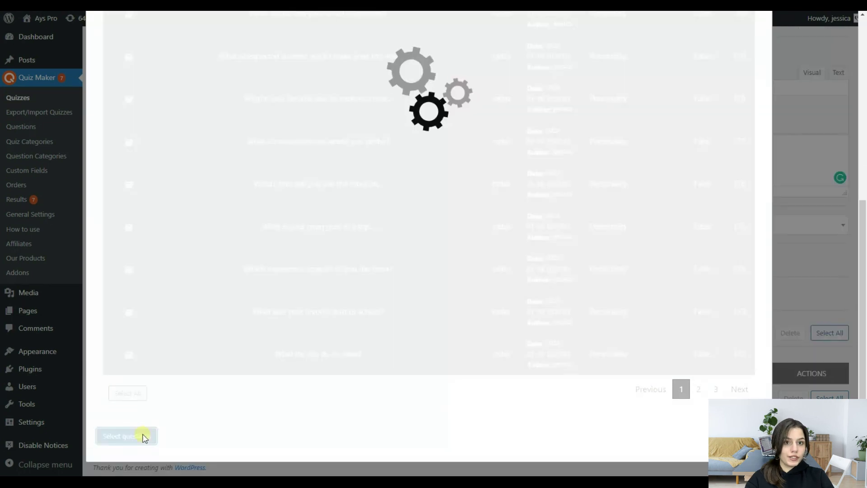
scroll(449, 275, "down", 3)
scroll(450, 274, "down", 2)
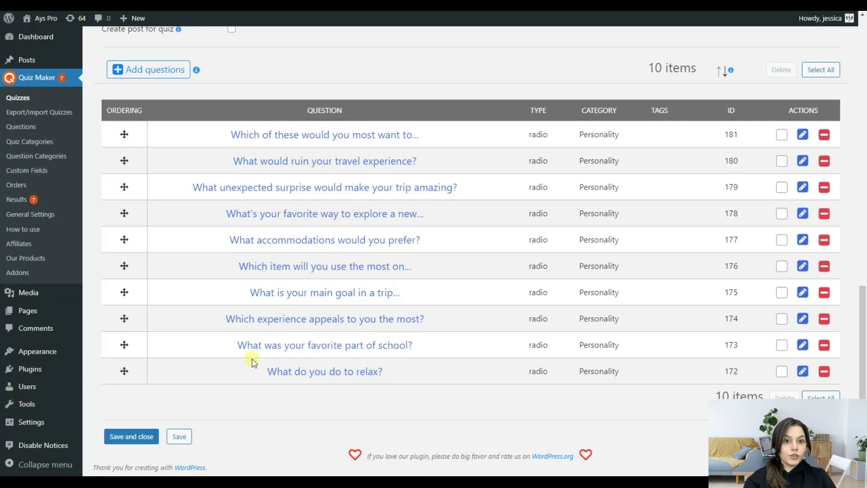
left_click(180, 438)
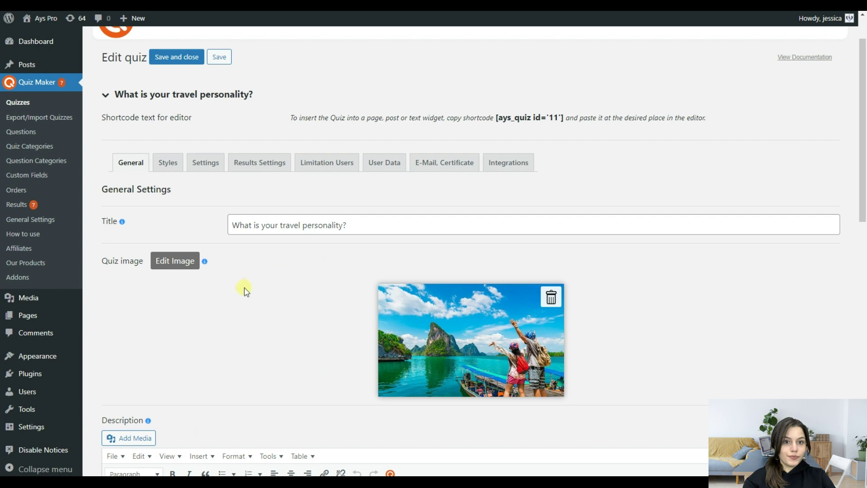
Step: Uncheck 'Show correct answers' in the quiz Settings and save
left_click(211, 167)
scroll(303, 337, "down", 3)
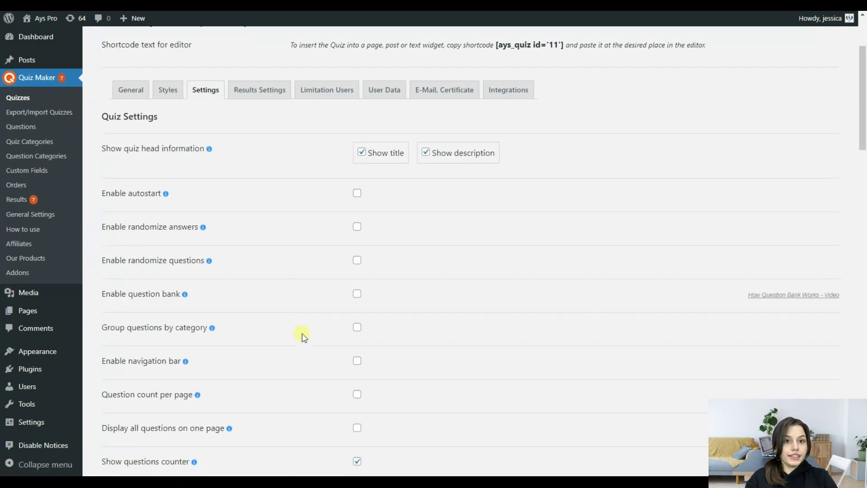
scroll(302, 337, "down", 2)
scroll(300, 341, "down", 2)
scroll(300, 341, "down", 2)
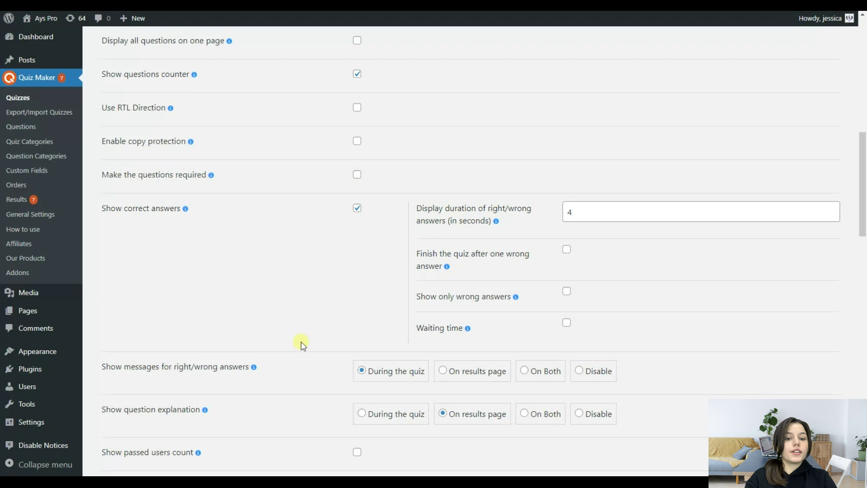
left_click(357, 204)
scroll(353, 271, "down", 2)
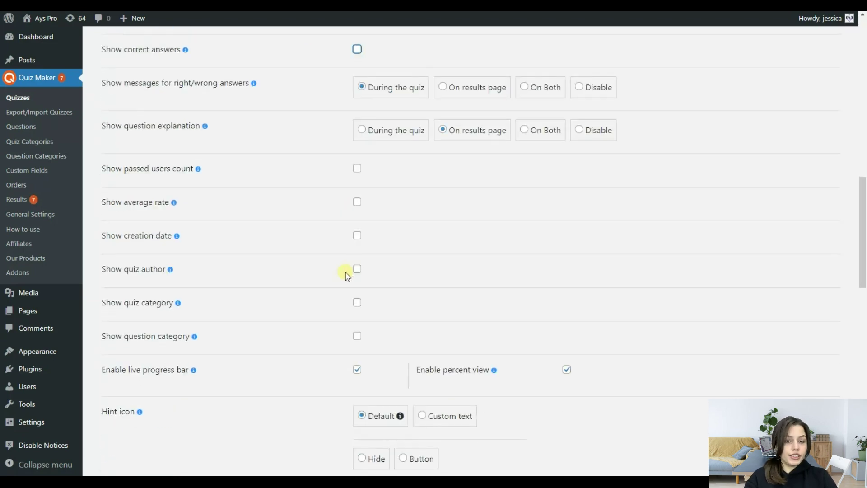
scroll(318, 305, "down", 3)
scroll(318, 305, "down", 1)
scroll(318, 305, "down", 4)
scroll(319, 312, "down", 2)
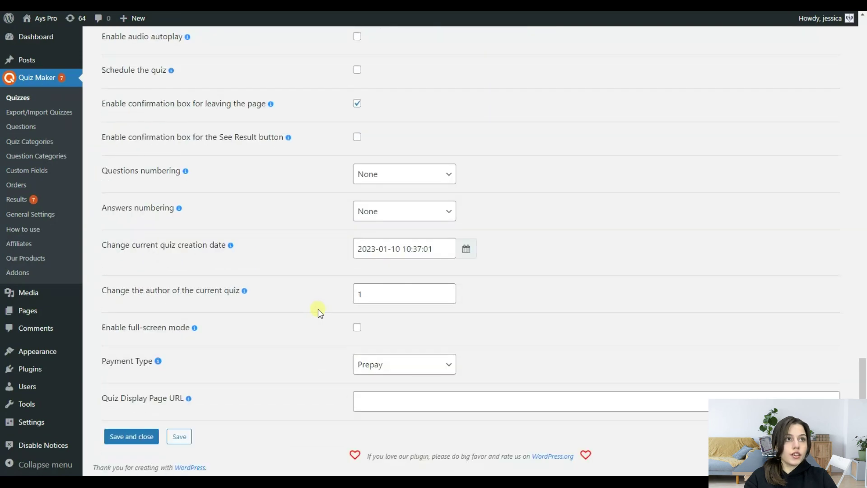
left_click(179, 437)
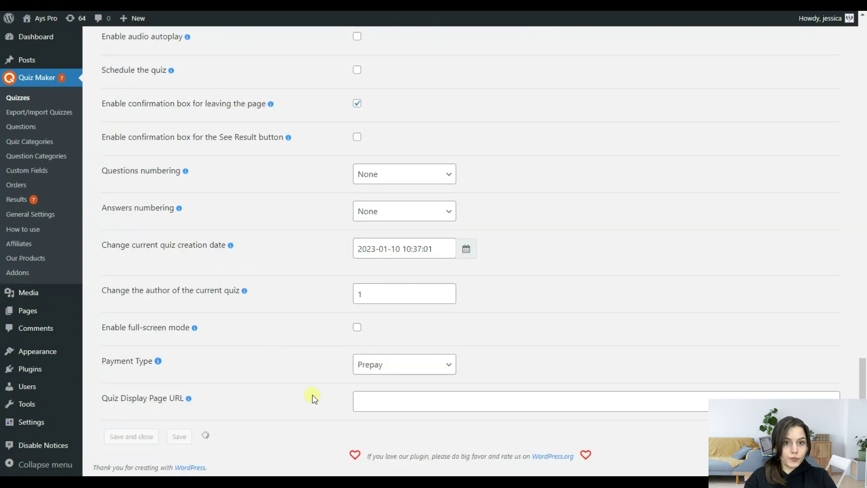
scroll(310, 397, "up", 1)
scroll(312, 400, "up", 4)
scroll(312, 398, "up", 5)
scroll(310, 398, "up", 5)
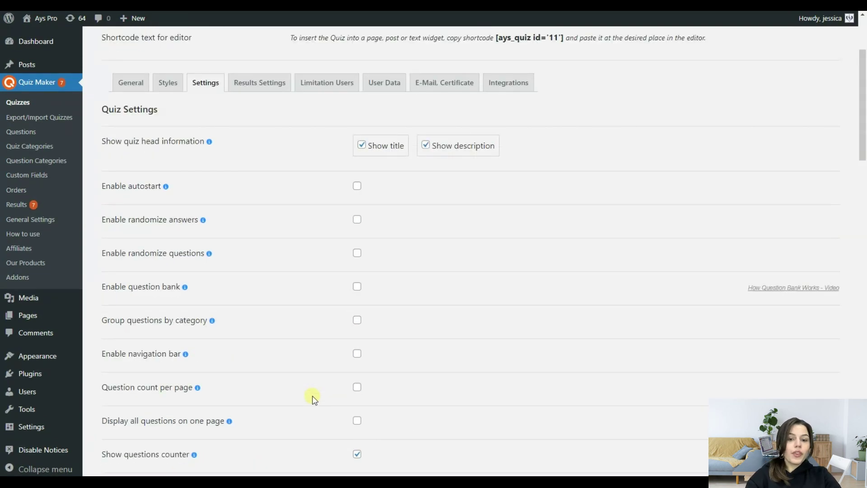
scroll(310, 397, "up", 2)
Step: Open the travel quiz's Results Settings tab
left_click(267, 168)
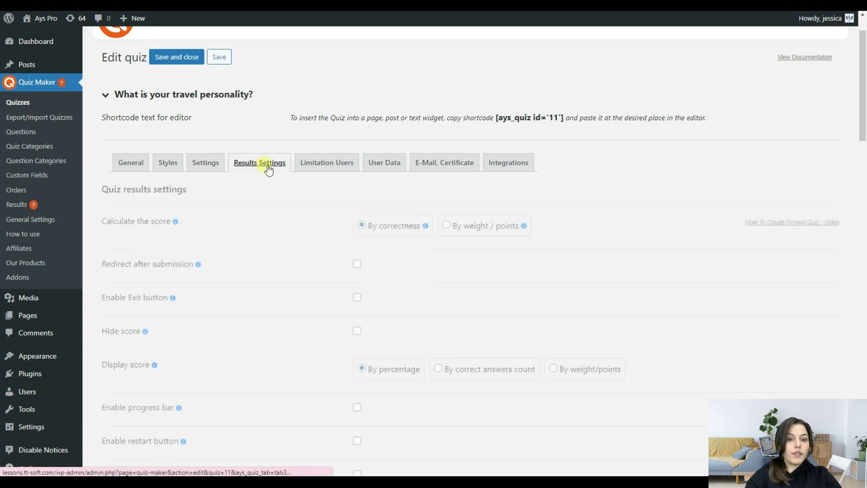
scroll(331, 260, "down", 1)
scroll(332, 260, "down", 1)
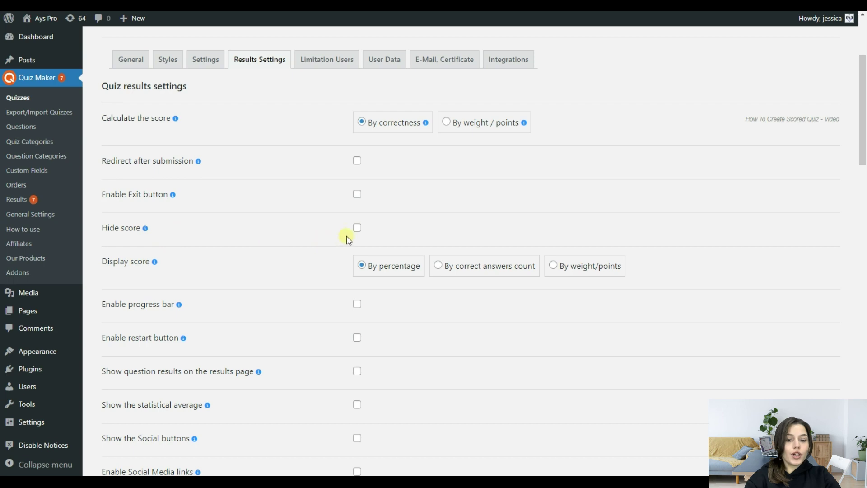
scroll(407, 251, "down", 3)
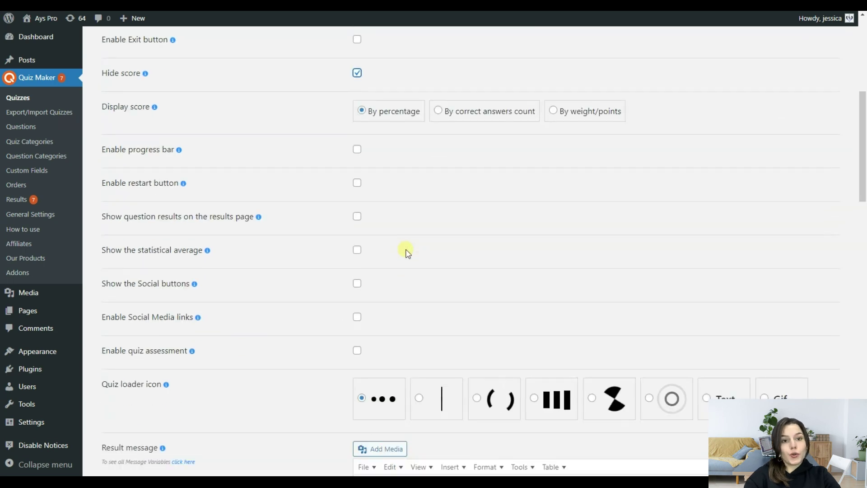
scroll(403, 257, "down", 4)
scroll(352, 271, "down", 2)
scroll(310, 283, "down", 1)
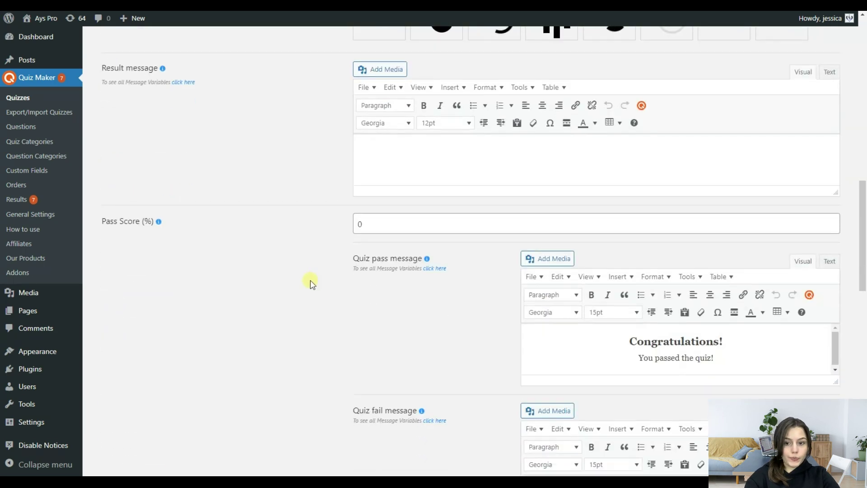
scroll(311, 284, "down", 3)
scroll(311, 283, "down", 1)
scroll(310, 283, "down", 2)
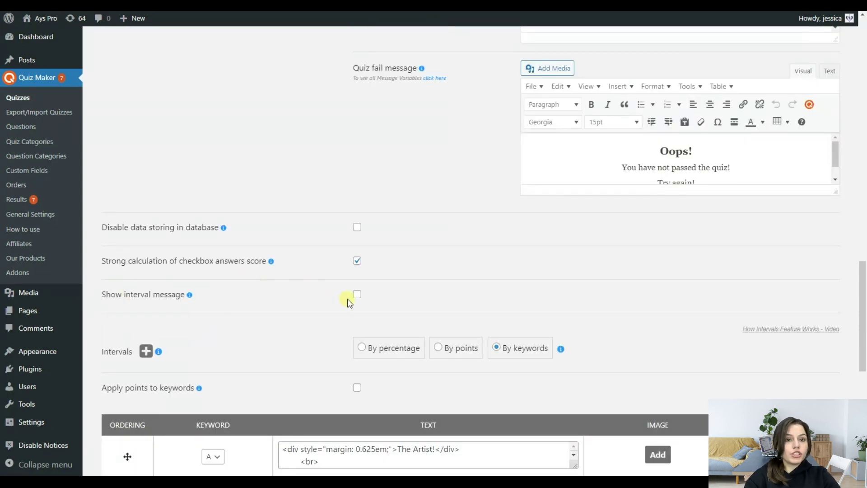
scroll(428, 294, "down", 2)
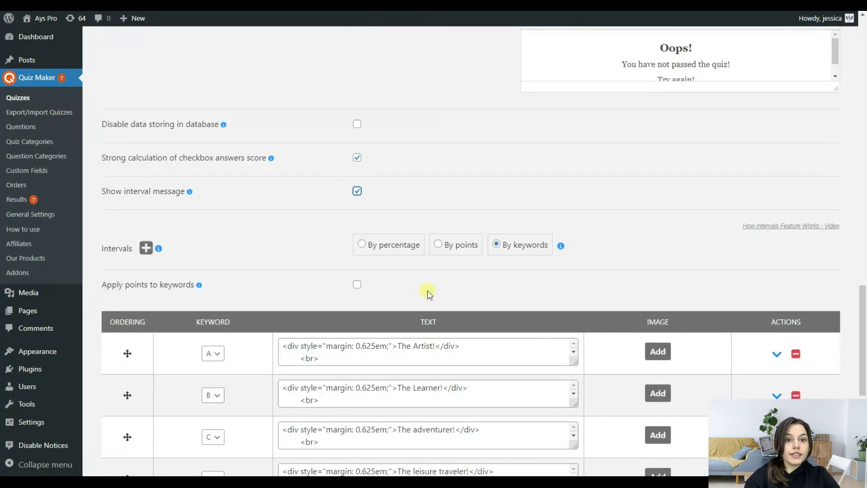
scroll(428, 294, "down", 2)
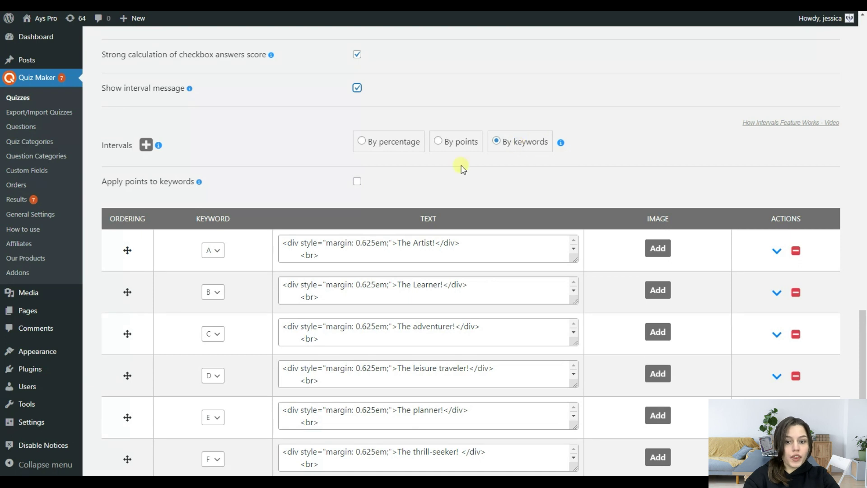
scroll(461, 168, "down", 2)
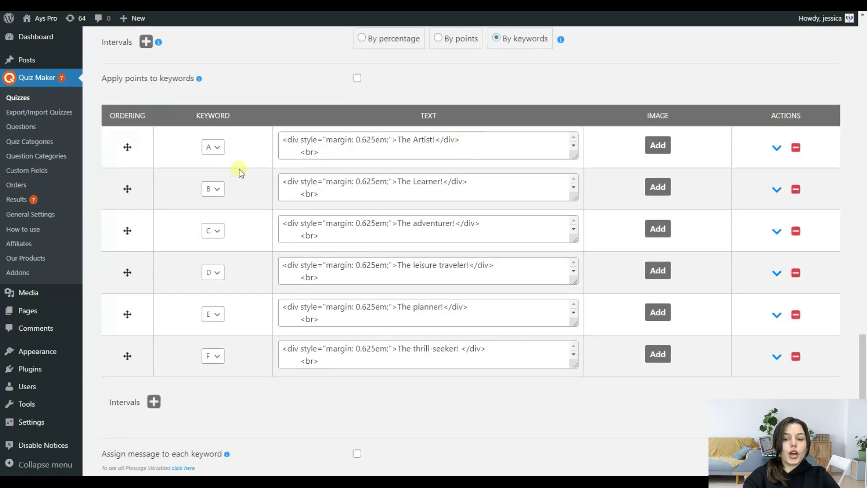
Step: Keep keyword A on the first interval and select its The Artist text
left_click(213, 147)
left_click(212, 157)
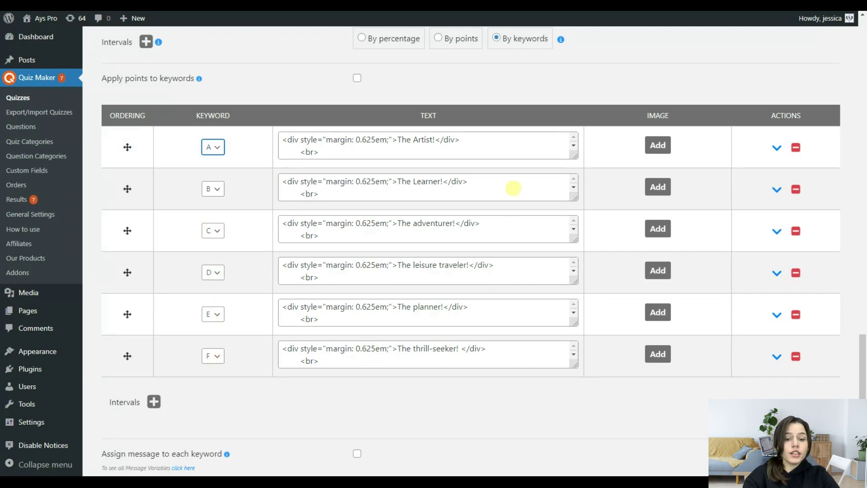
left_click(389, 153)
key("ctrl+a")
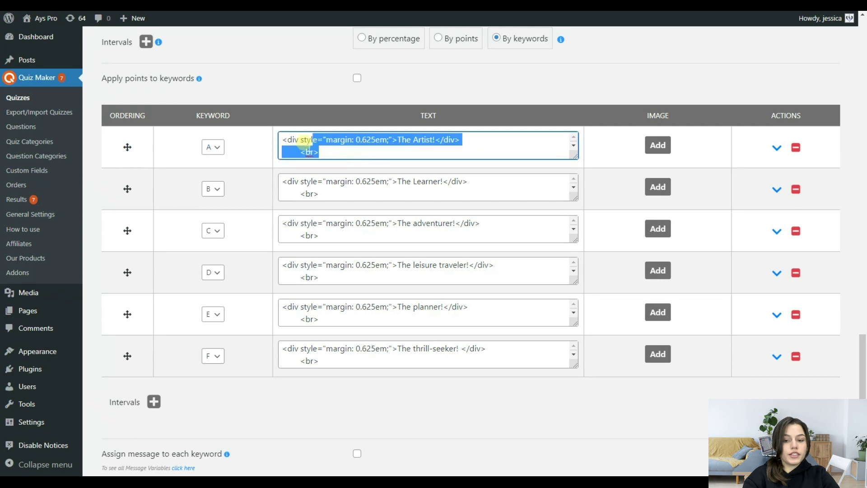
left_click(423, 156)
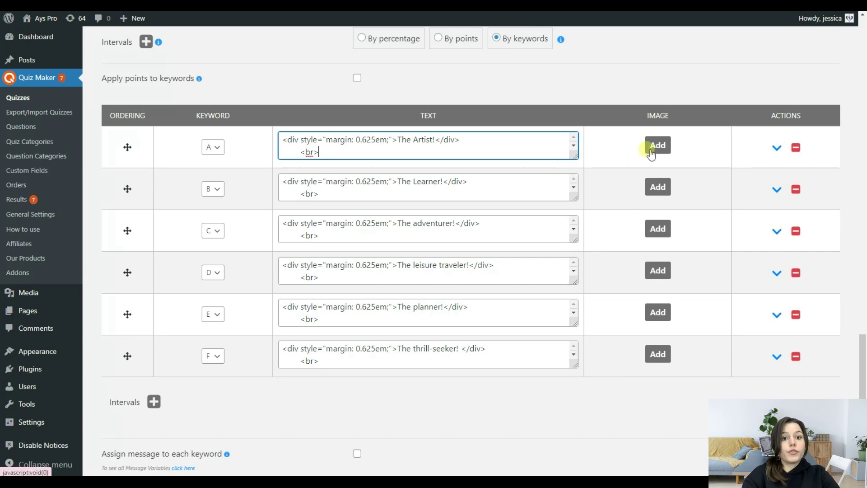
scroll(503, 349, "down", 2)
scroll(542, 395, "down", 2)
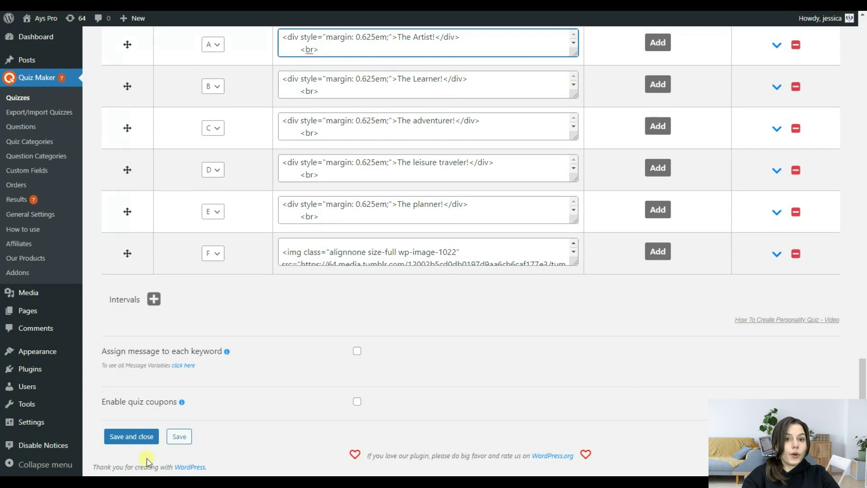
Step: Save the quiz, then copy its shortcode [ays_quiz id="11"] from the Quizzes list
left_click(178, 440)
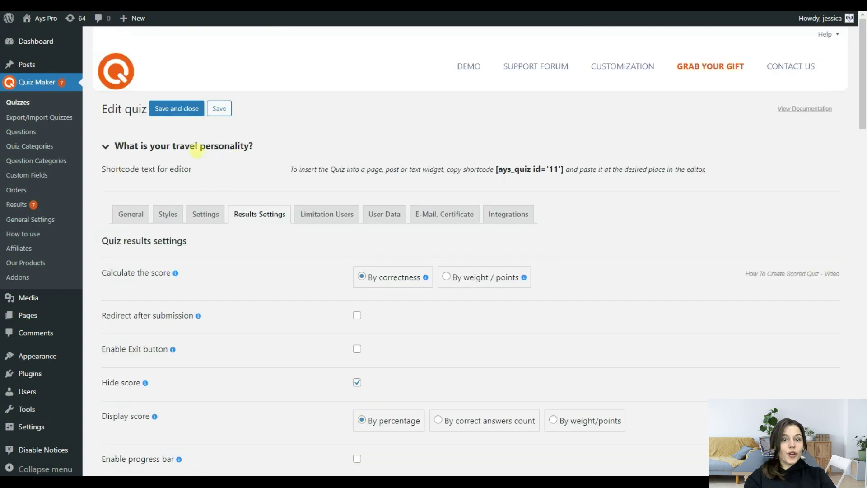
left_click(30, 107)
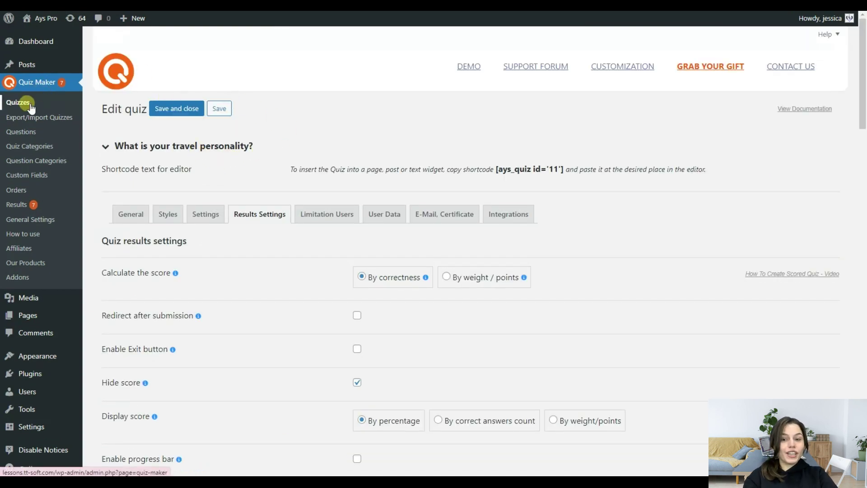
left_click(24, 101)
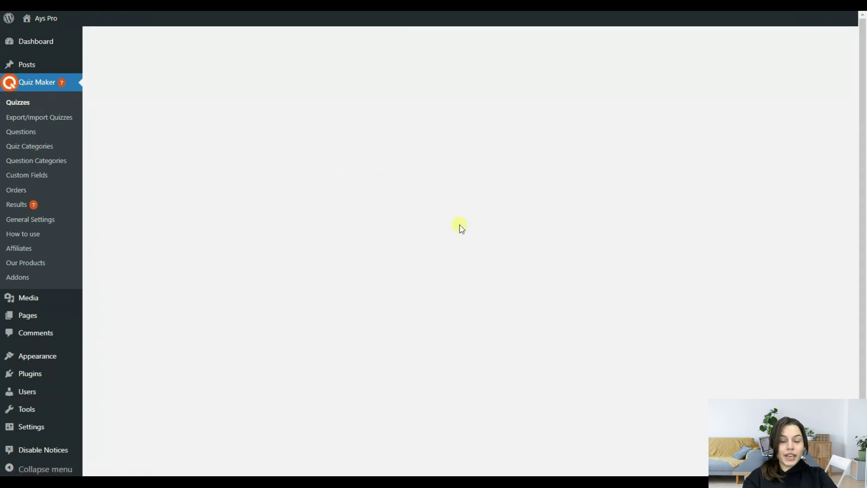
left_click(415, 221)
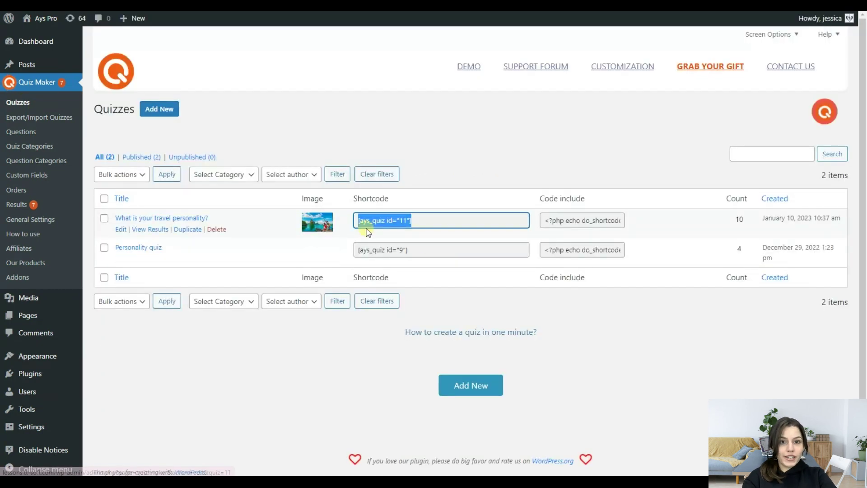
mouse_move(26, 65)
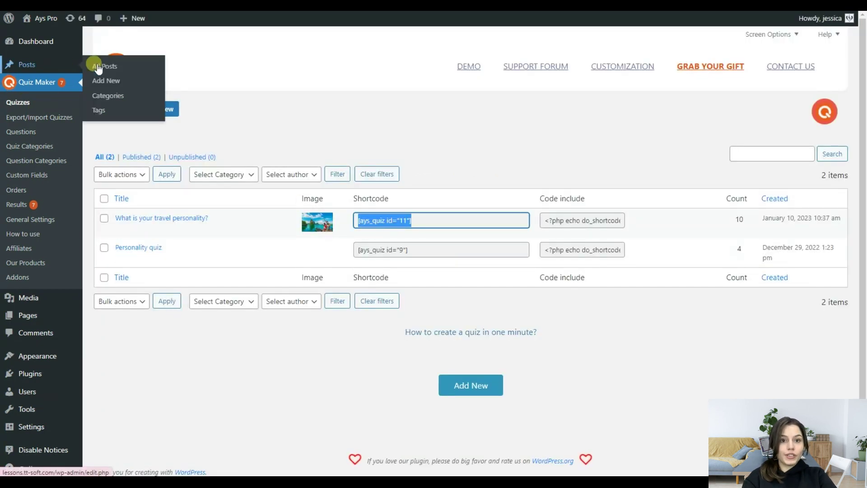
left_click(109, 81)
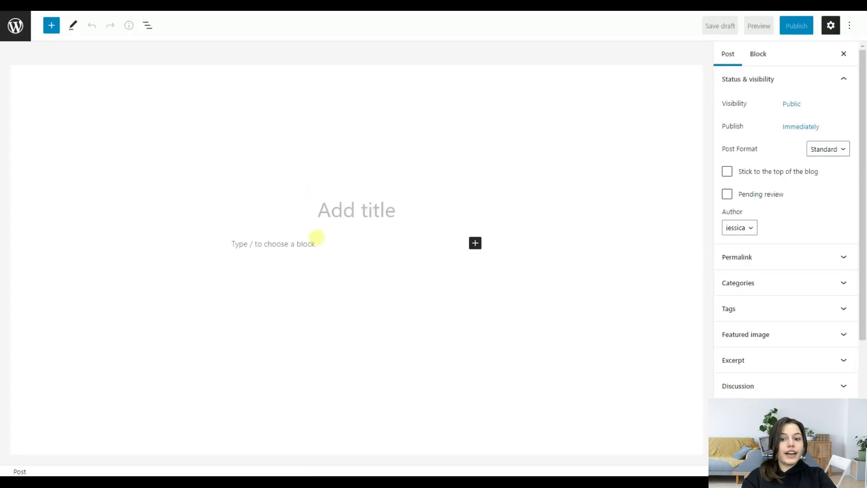
Step: Paste the quiz shortcode into a 'Fun Quiz' post and preview it in a new tab
left_click(305, 243)
type("[ays_quiz id=\"11\"]")
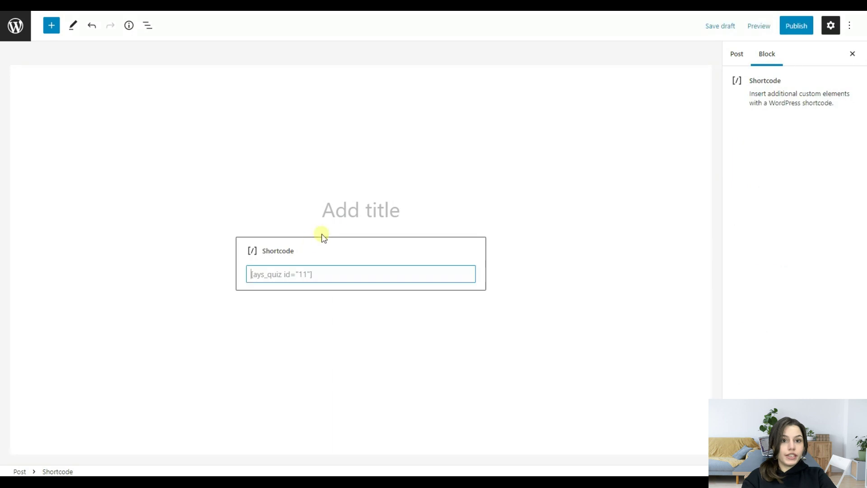
left_click(347, 210)
type("Fun ")
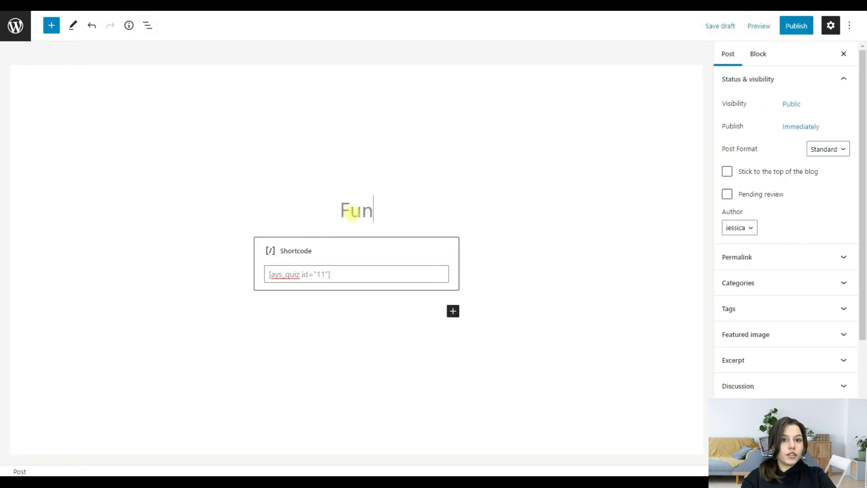
type("Quiz")
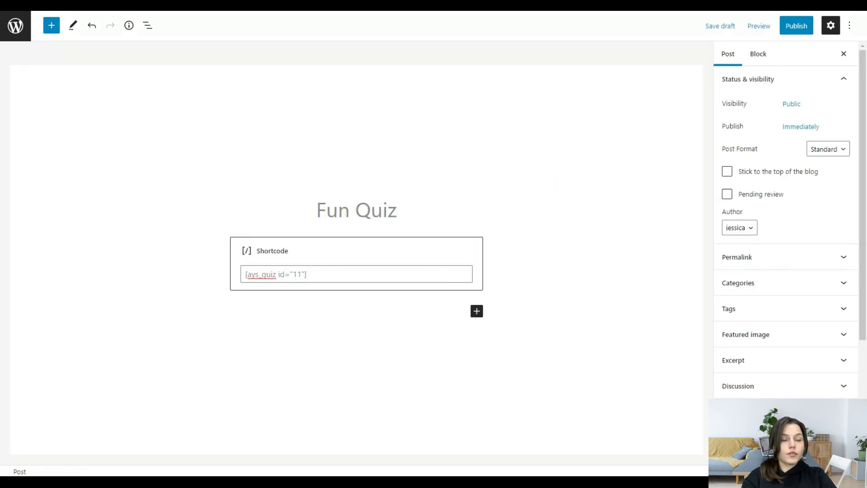
left_click(759, 27)
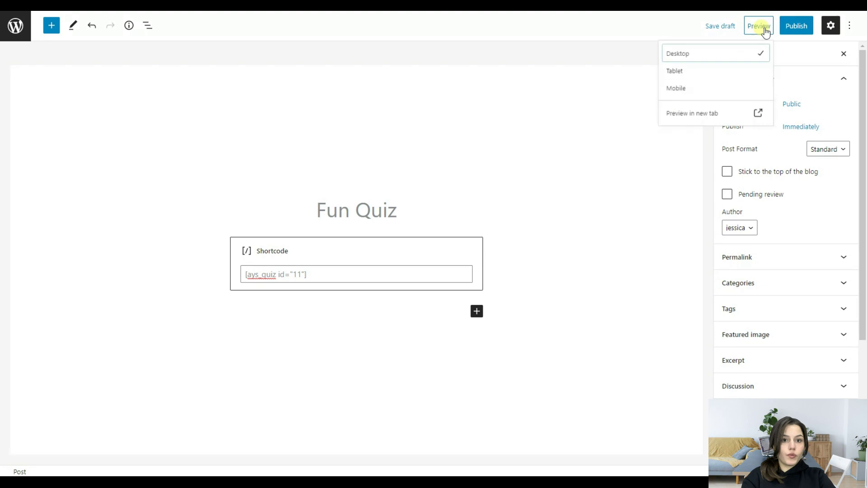
left_click(684, 117)
Step: Answer the first two Fun Quiz questions, then pick the original painting answer on question 3
left_click(368, 329)
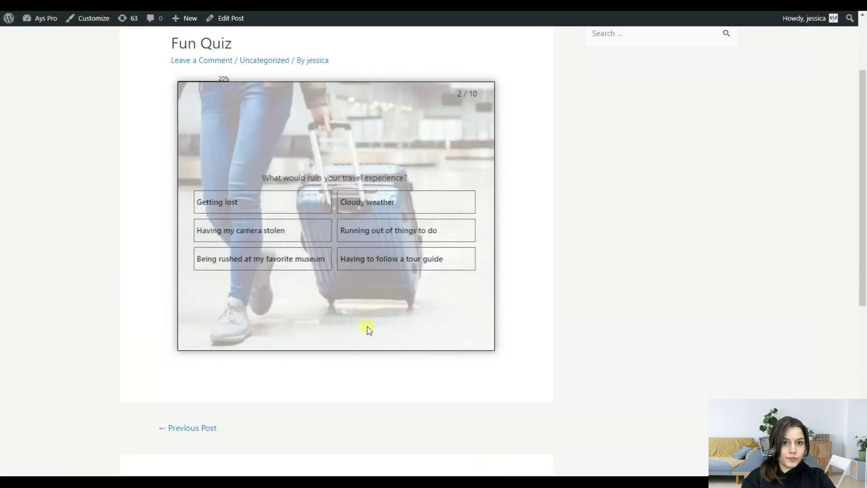
left_click(368, 229)
left_click(369, 270)
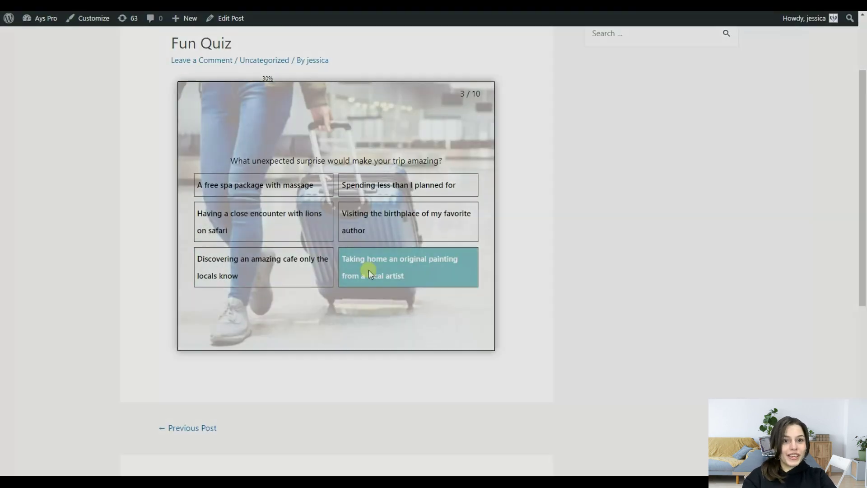